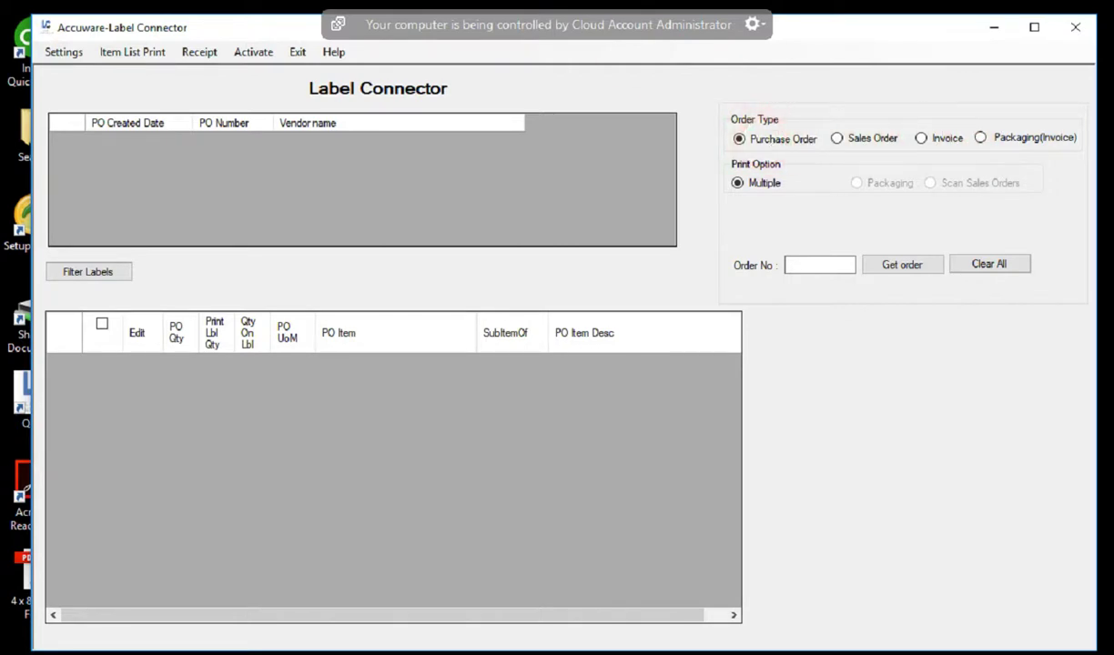
- Open the single item label printing form
{"action": "left_click", "coordinate": [137, 53]}
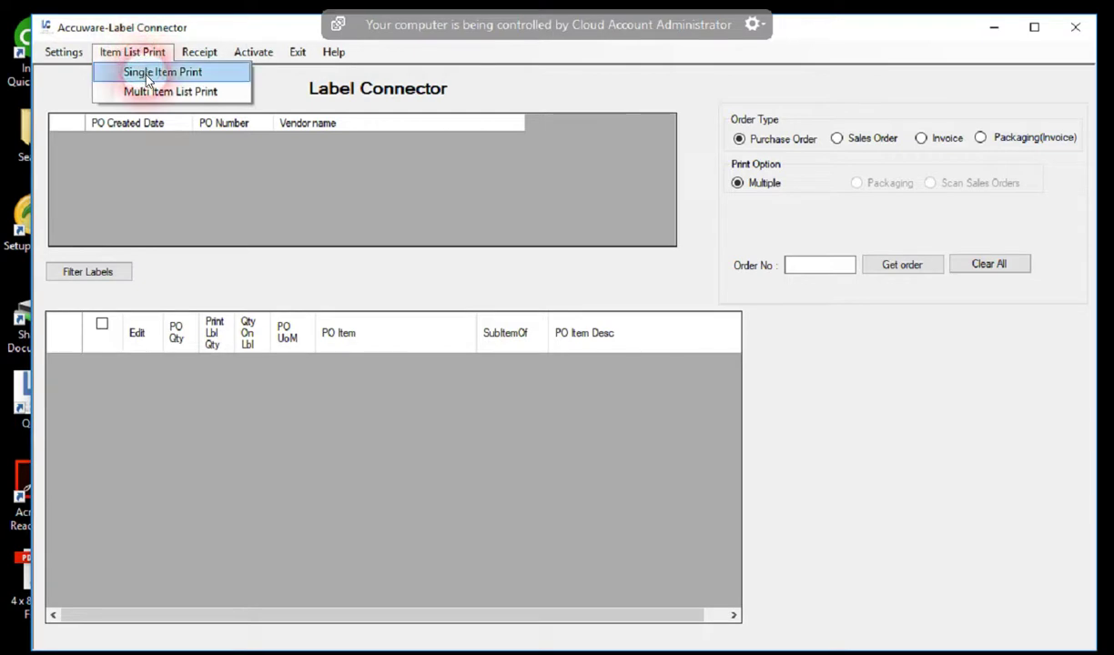
{"action": "left_click", "coordinate": [146, 72]}
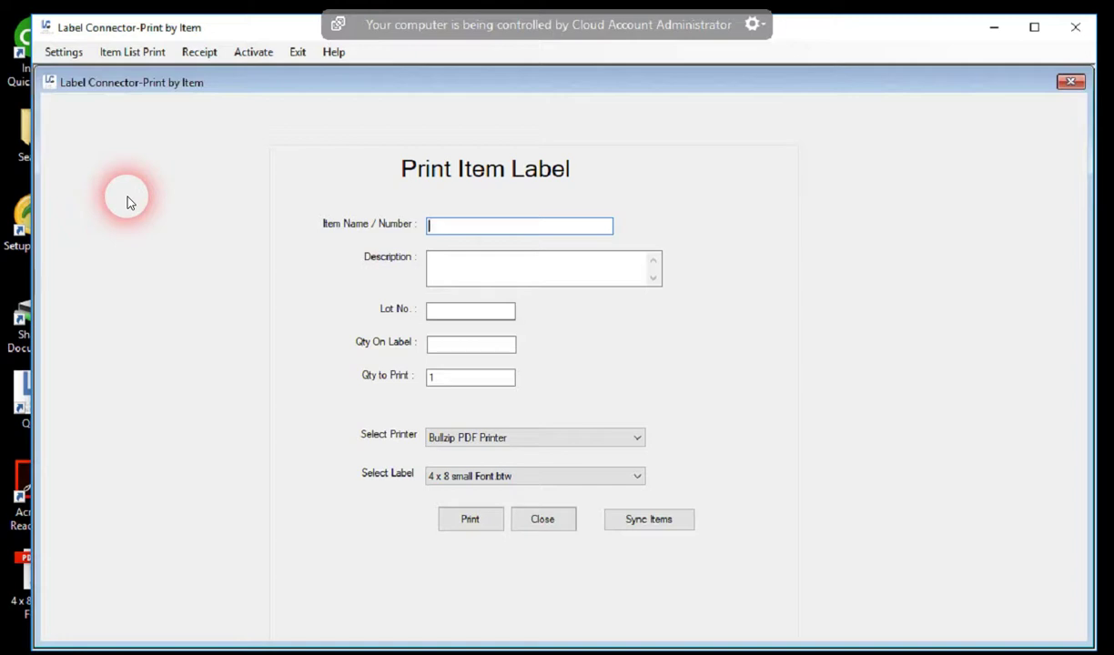
- Open the multi-item list printing screen and show all items
{"action": "left_click", "coordinate": [130, 52]}
{"action": "left_click", "coordinate": [145, 92]}
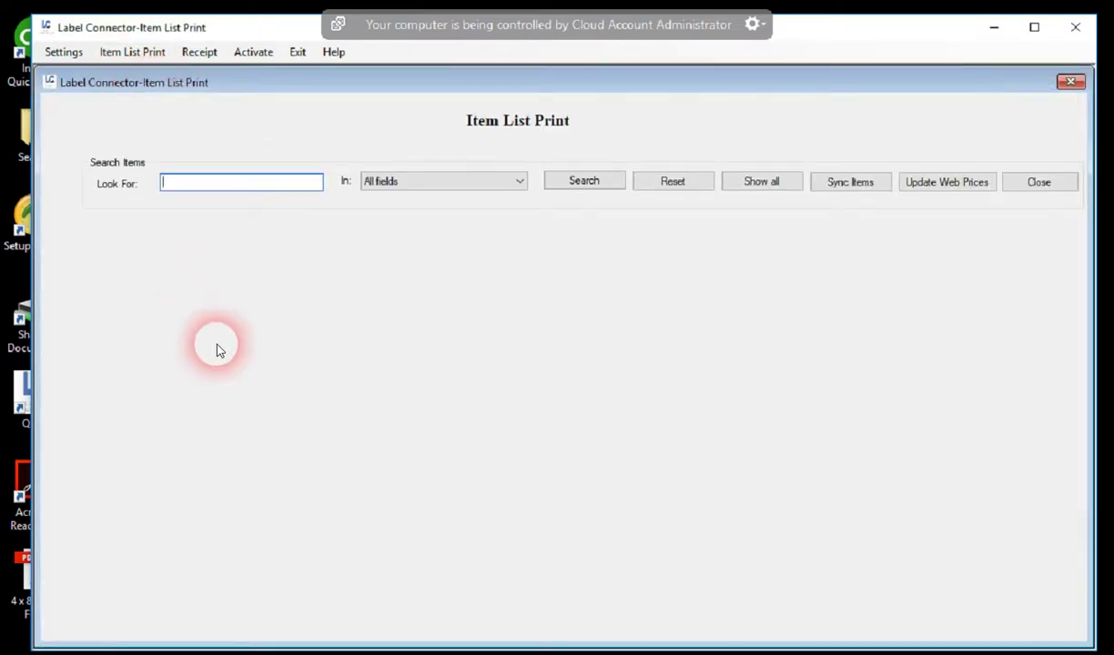
{"action": "left_click", "coordinate": [761, 181]}
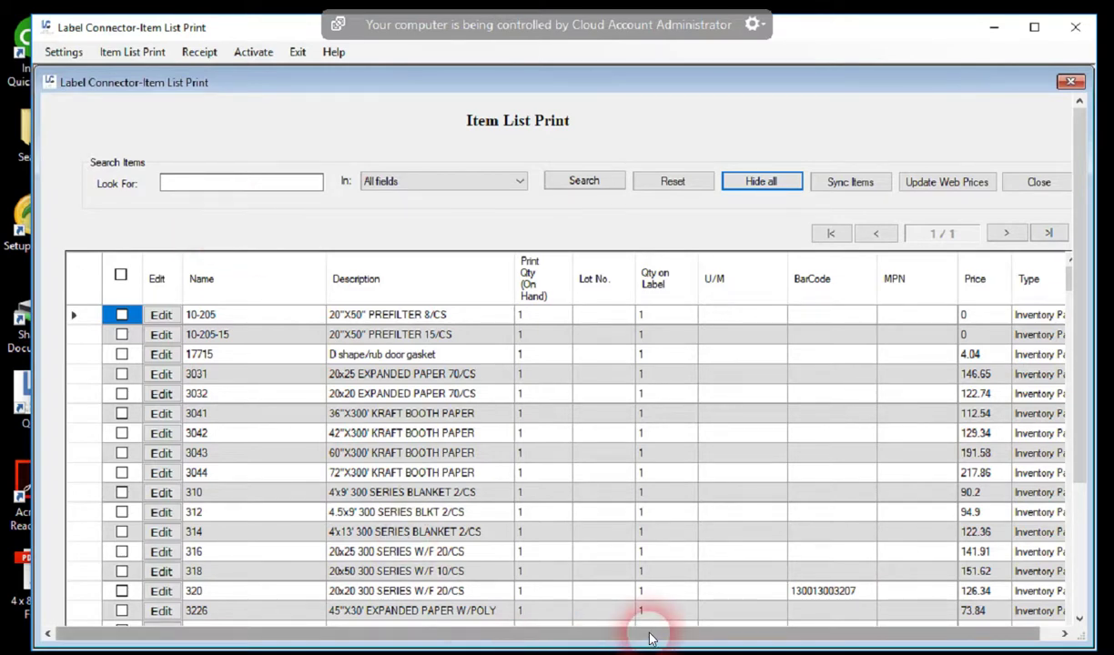
{"action": "left_click_drag", "start_coordinate": [659, 638], "coordinate": [669, 640]}
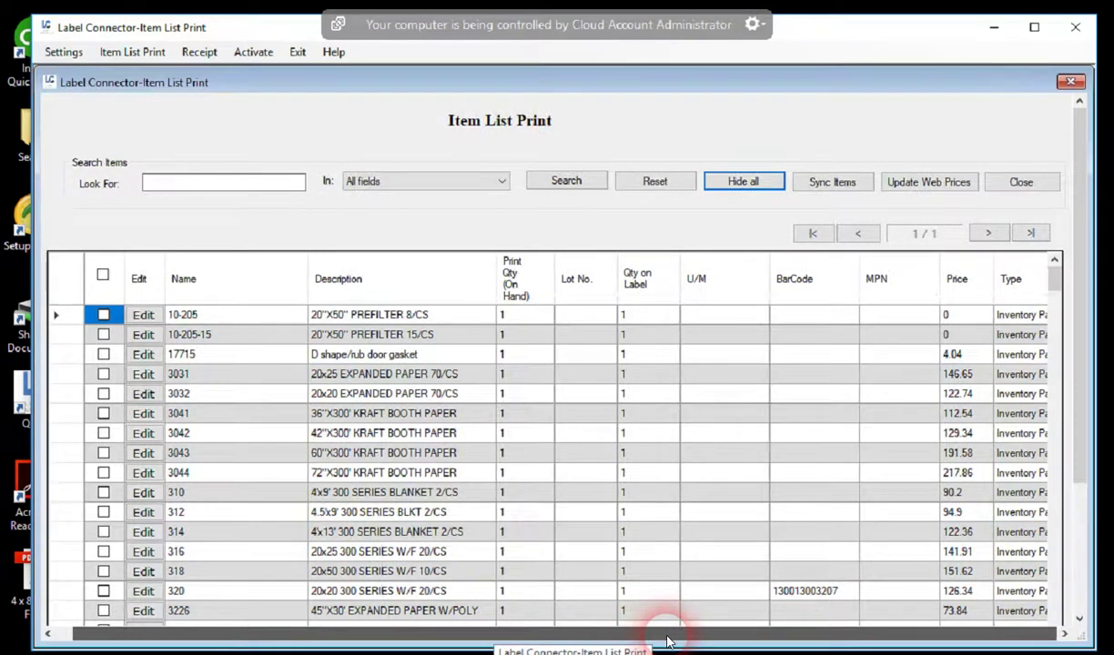
- Review the item sync, default print quantity and FTP options for the item list, and exit without changes
{"action": "left_click", "coordinate": [205, 192]}
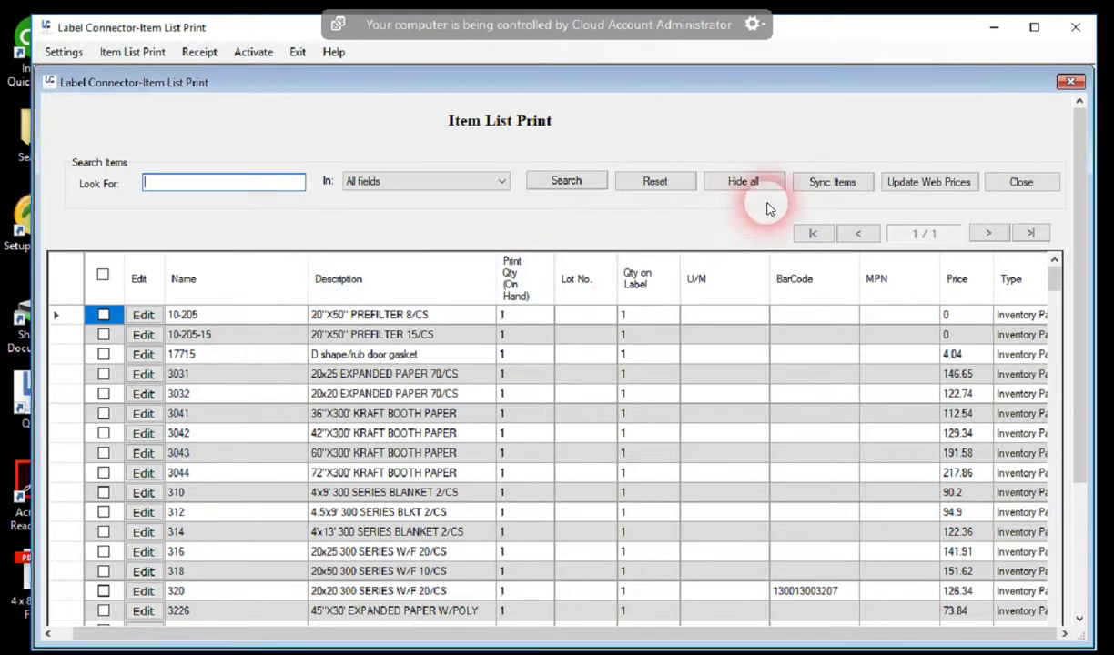
{"action": "left_click", "coordinate": [834, 183]}
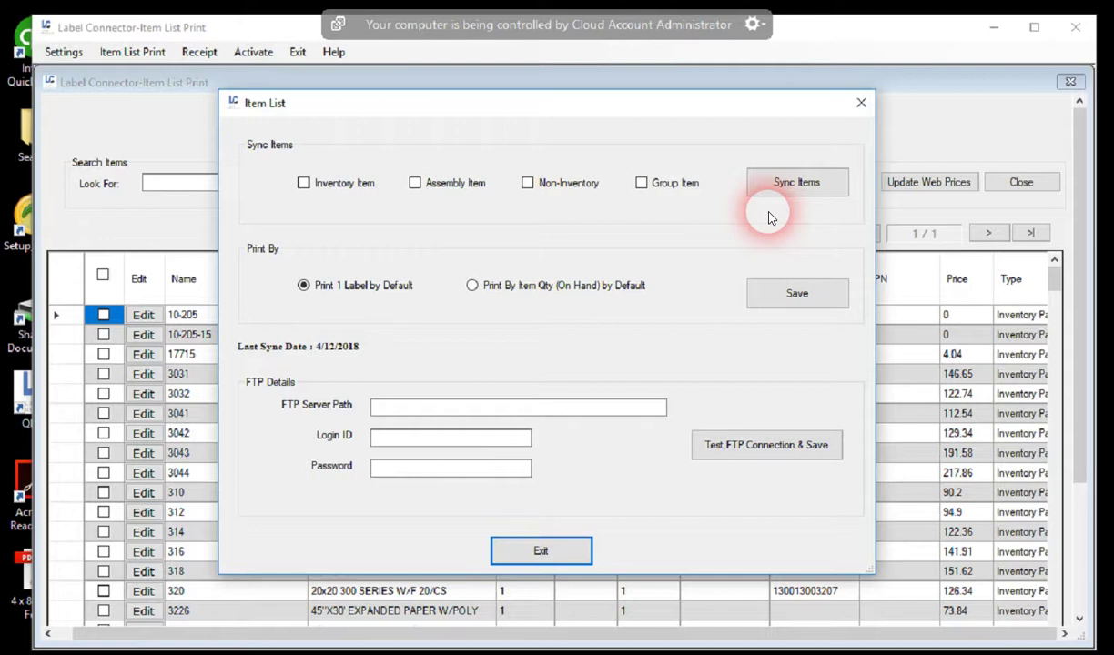
{"action": "left_click", "coordinate": [521, 558]}
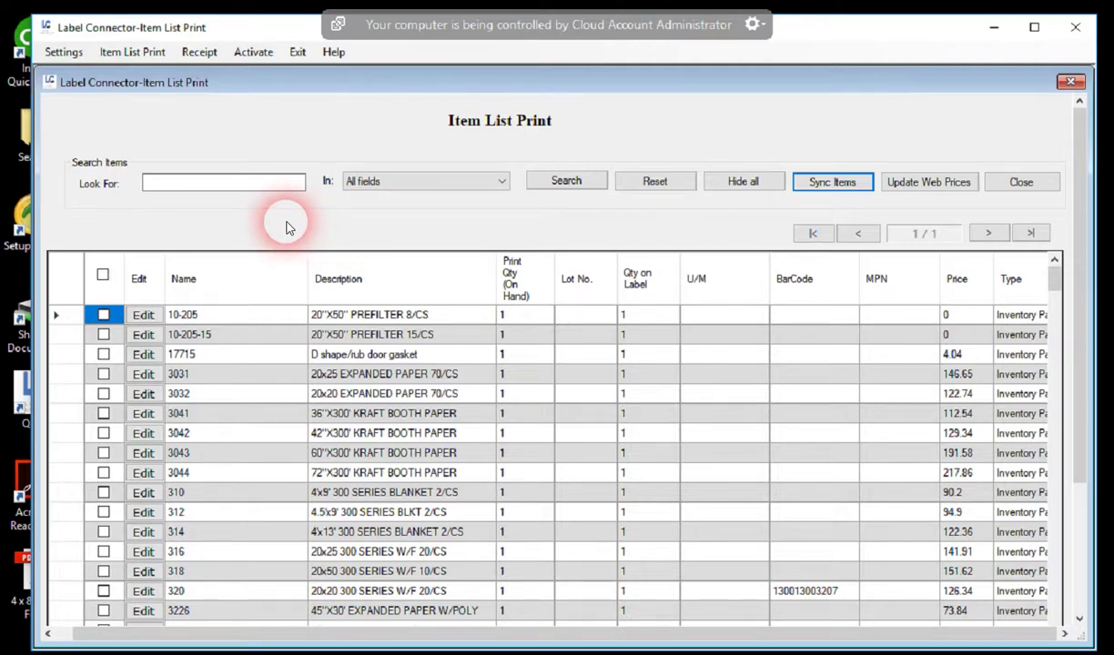
- Search all fields for 320 and deselect item SM3320-20 so only item 320 is marked for printing
{"action": "left_click", "coordinate": [222, 187]}
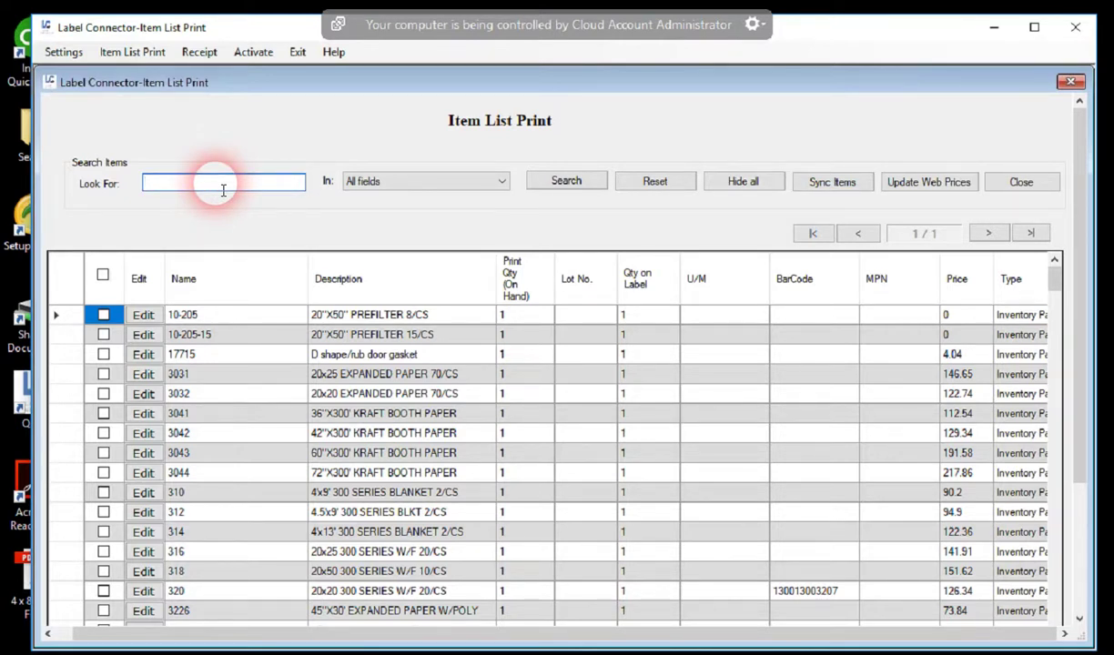
{"action": "type", "text": "320"}
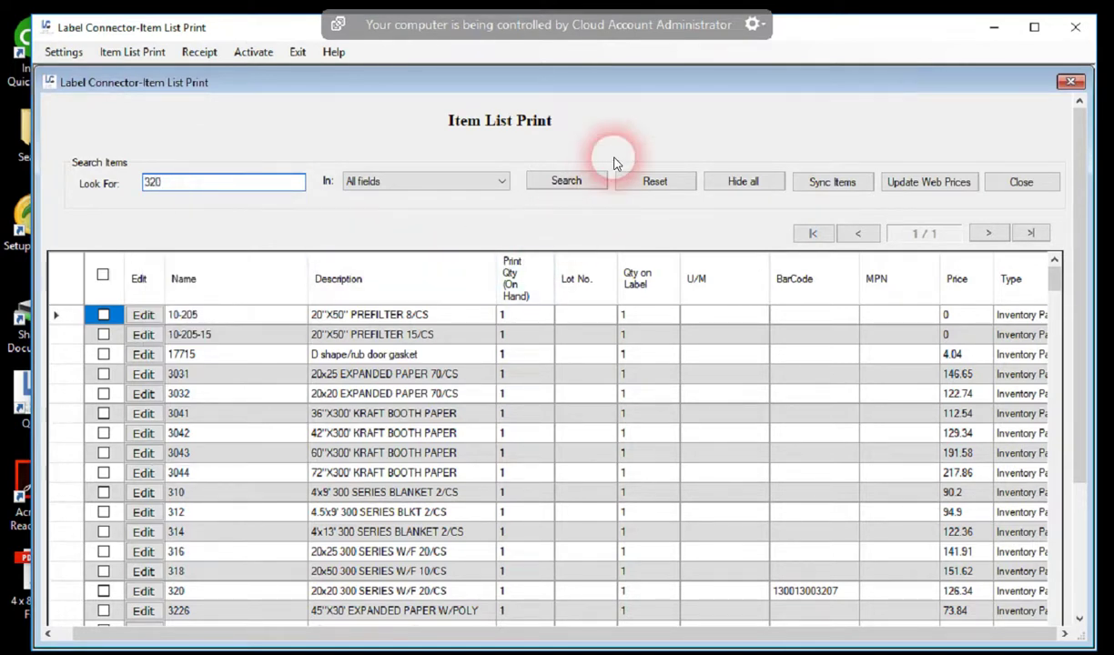
{"action": "left_click", "coordinate": [568, 181]}
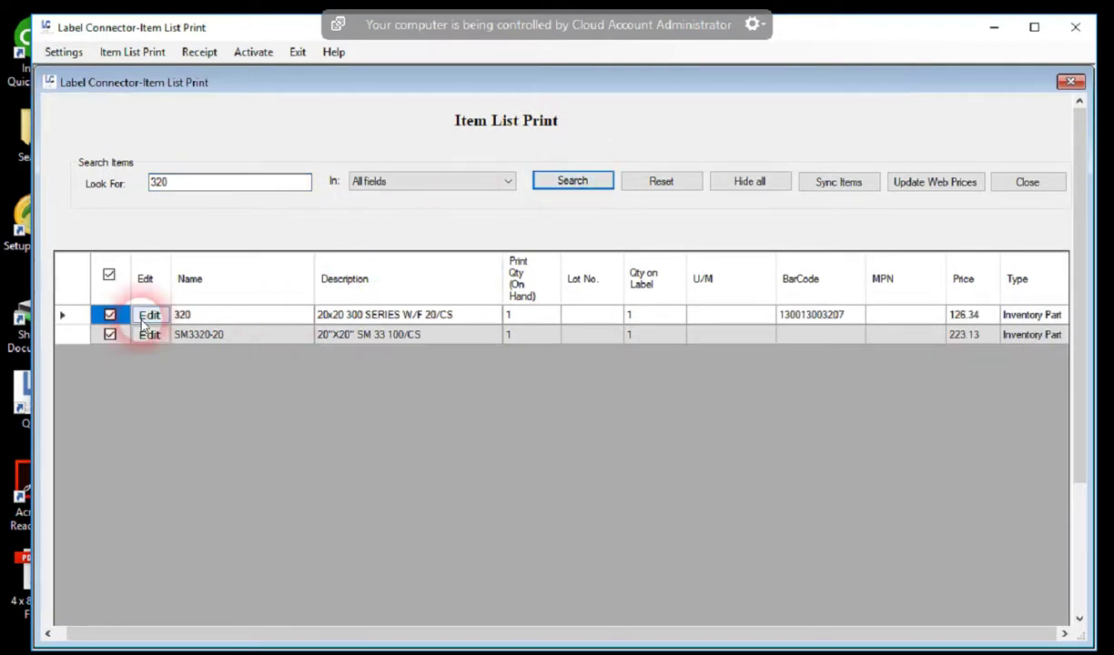
{"action": "left_click", "coordinate": [110, 335]}
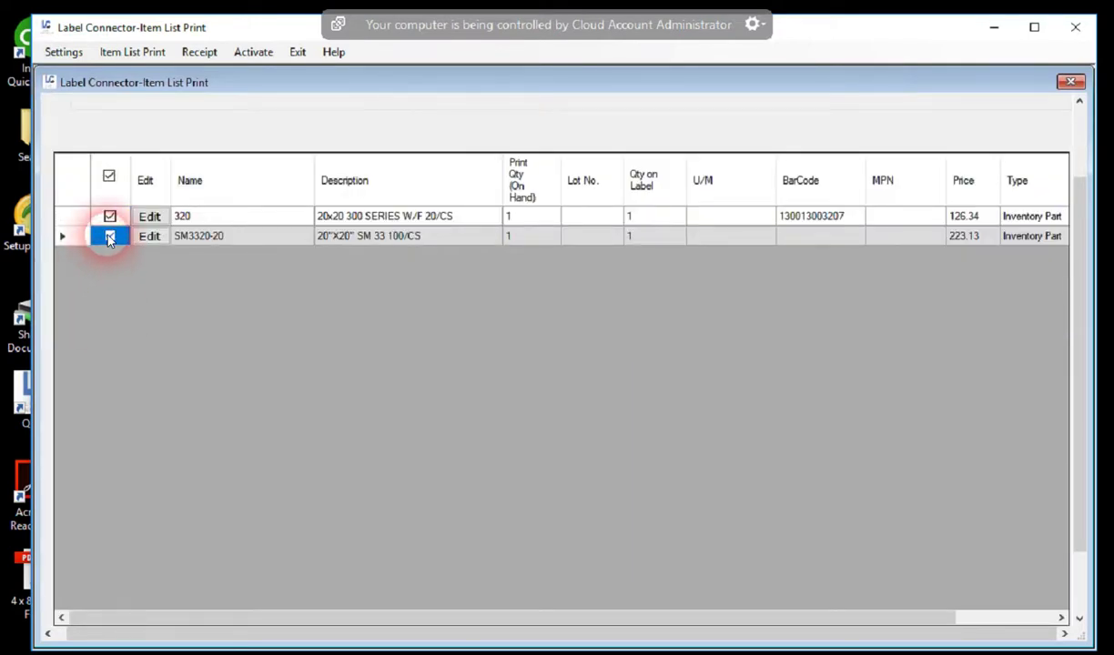
{"action": "left_click", "coordinate": [108, 239]}
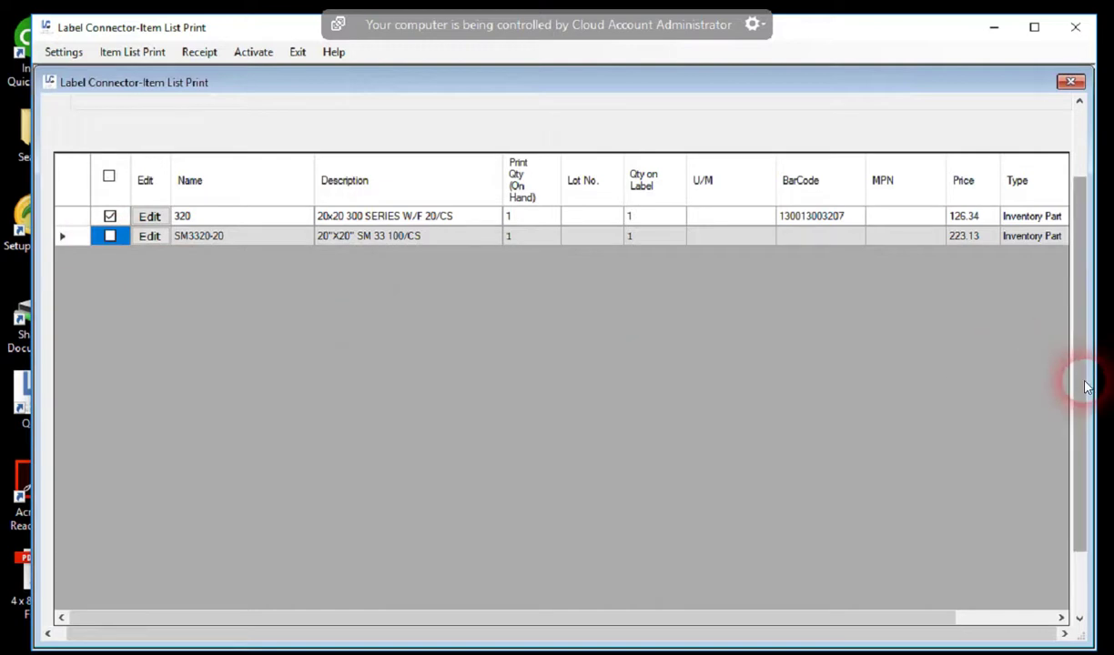
- Set the label print options to Bullzip PDF Printer and the 4 x 8 small Font.btw label
{"action": "left_click_drag", "start_coordinate": [1074, 378], "coordinate": [1072, 482]}
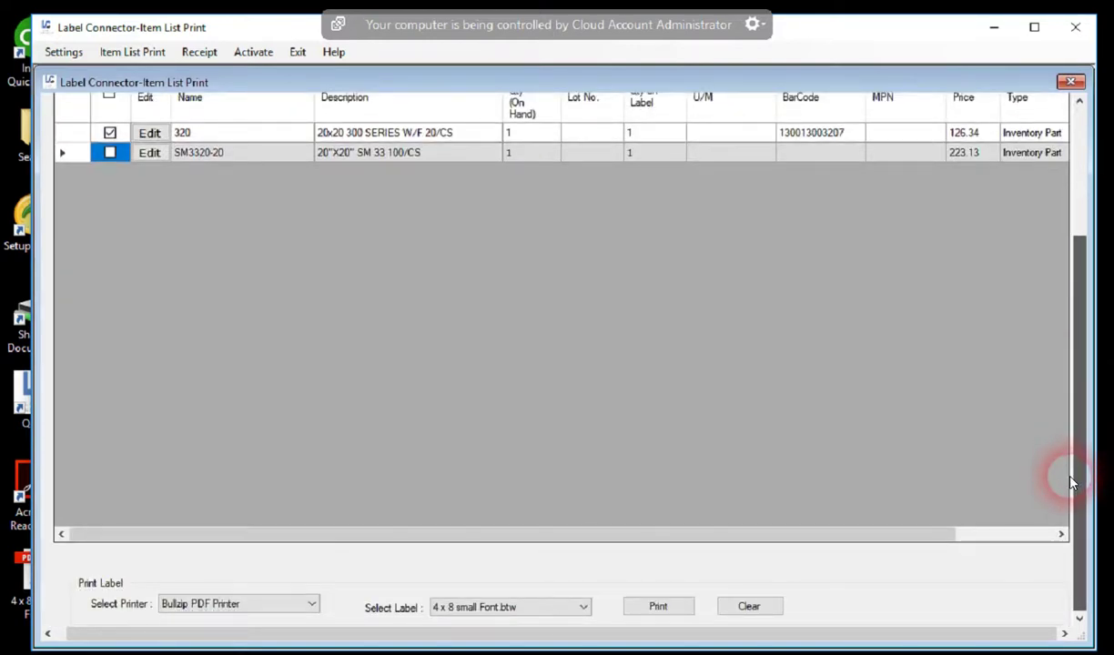
{"action": "left_click", "coordinate": [254, 606]}
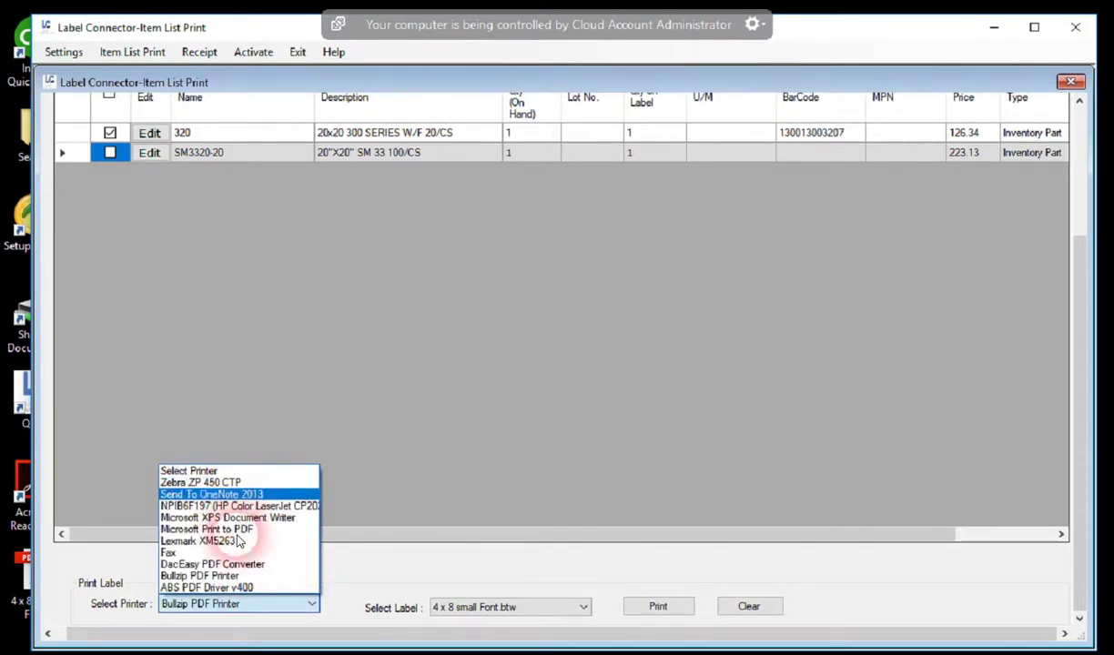
{"action": "left_click", "coordinate": [228, 576]}
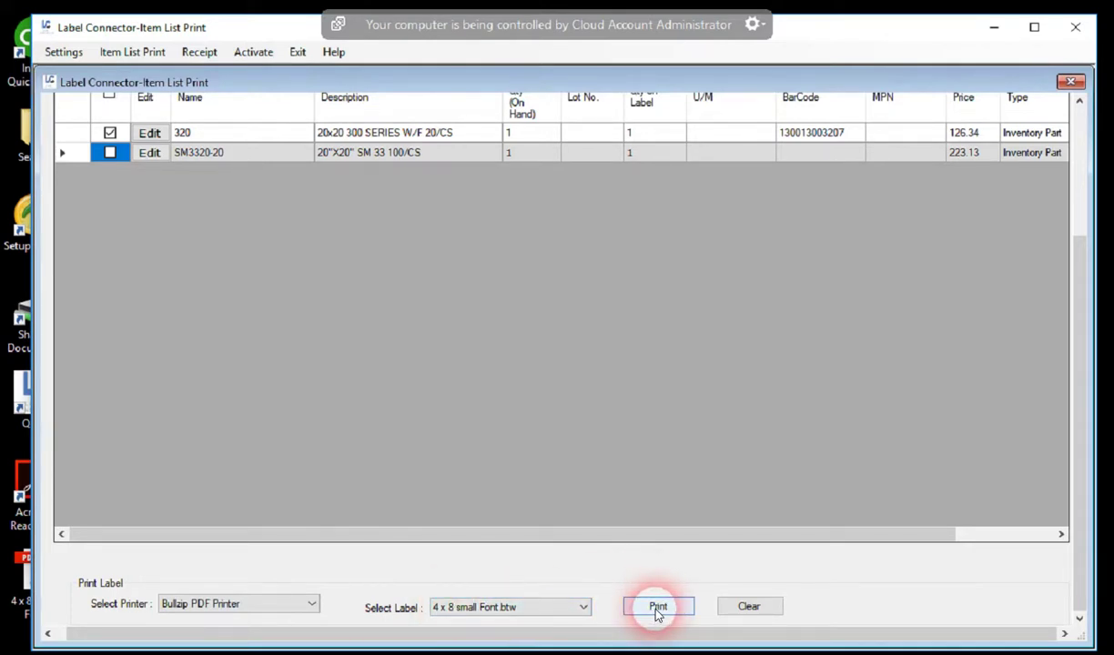
{"action": "left_click", "coordinate": [582, 607]}
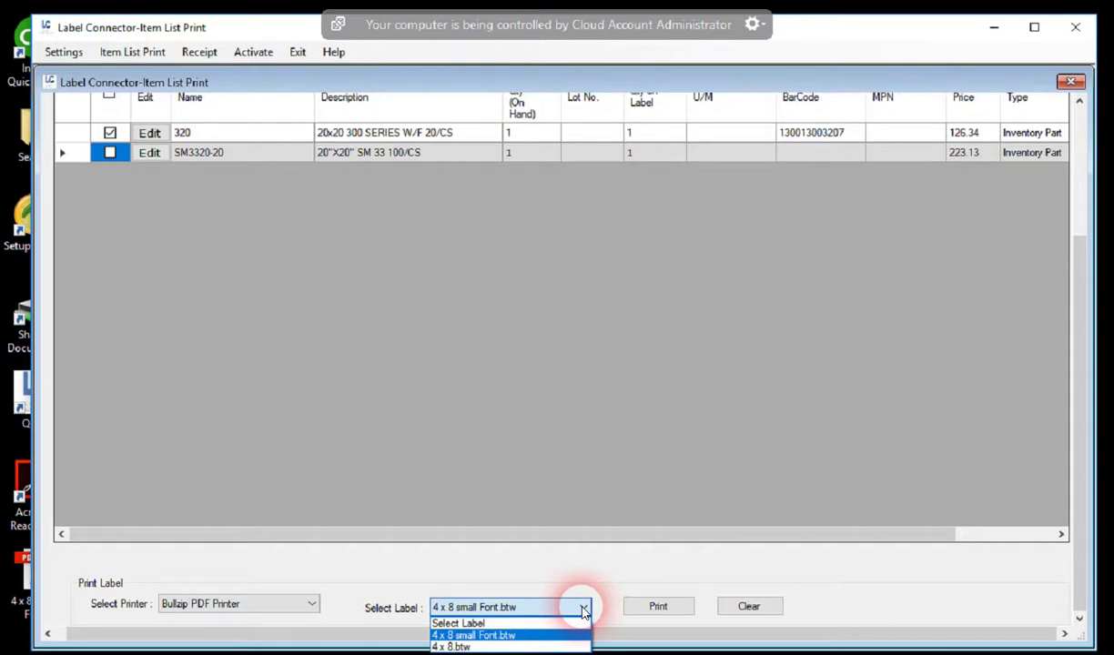
{"action": "left_click", "coordinate": [530, 639]}
- Print the item 320 label and save it on the desktop as 4 x 8 small Font.pdf
{"action": "left_click", "coordinate": [657, 608]}
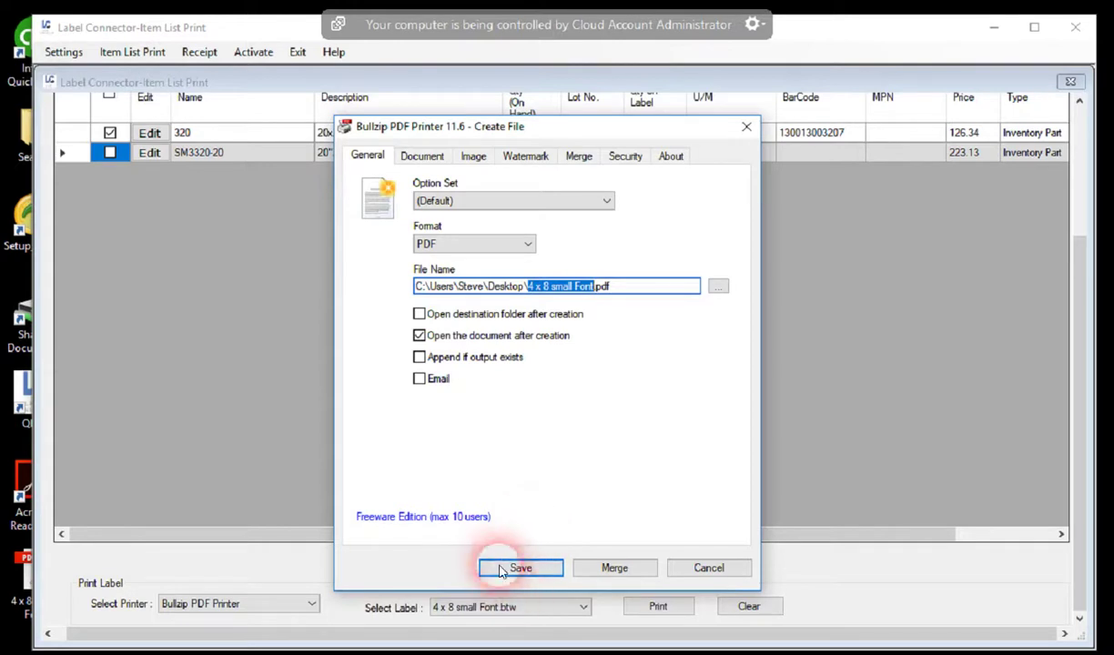
{"action": "left_click", "coordinate": [504, 571]}
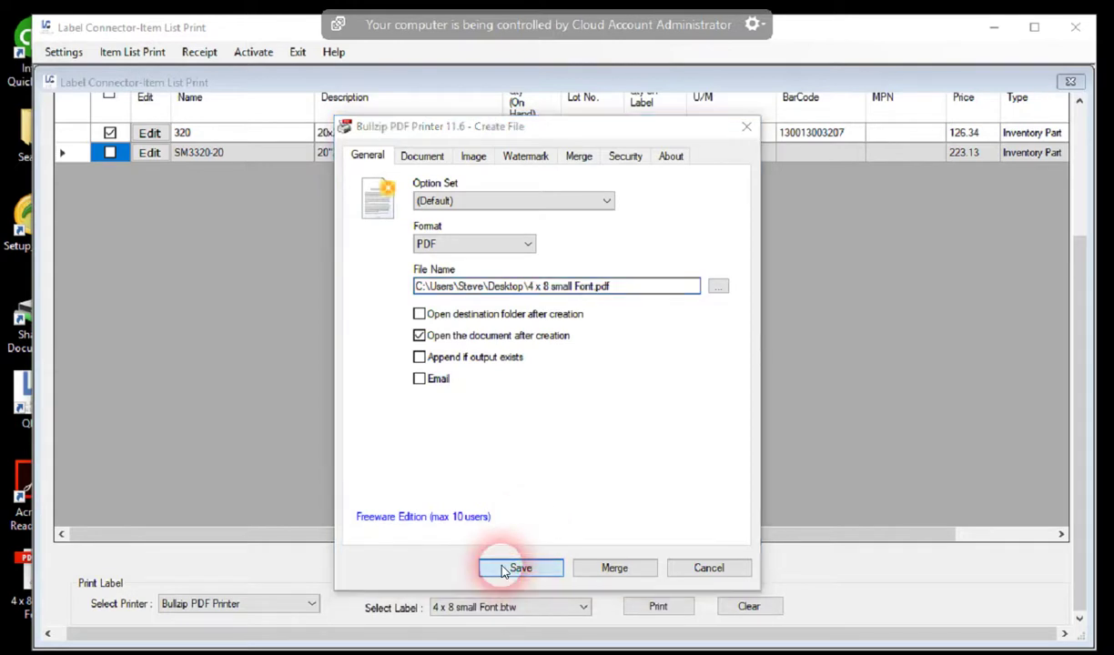
{"action": "left_click", "coordinate": [569, 424]}
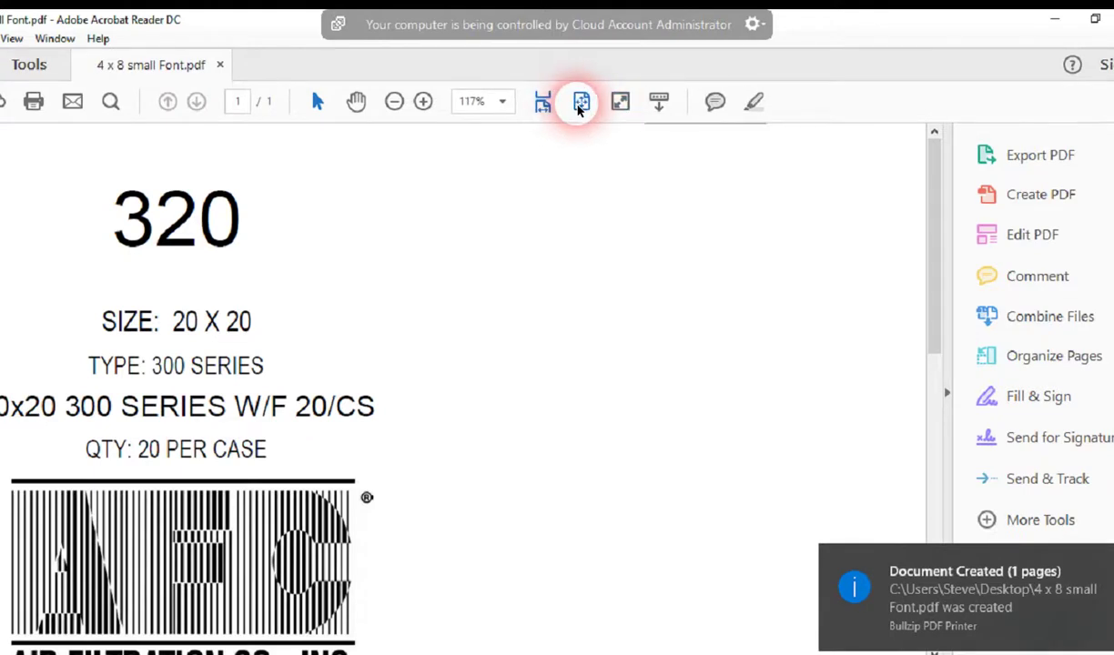
- Examine the full page of the printed label PDF, including its description, quantity per case and barcode, and minimize the document
{"action": "left_click", "coordinate": [579, 104]}
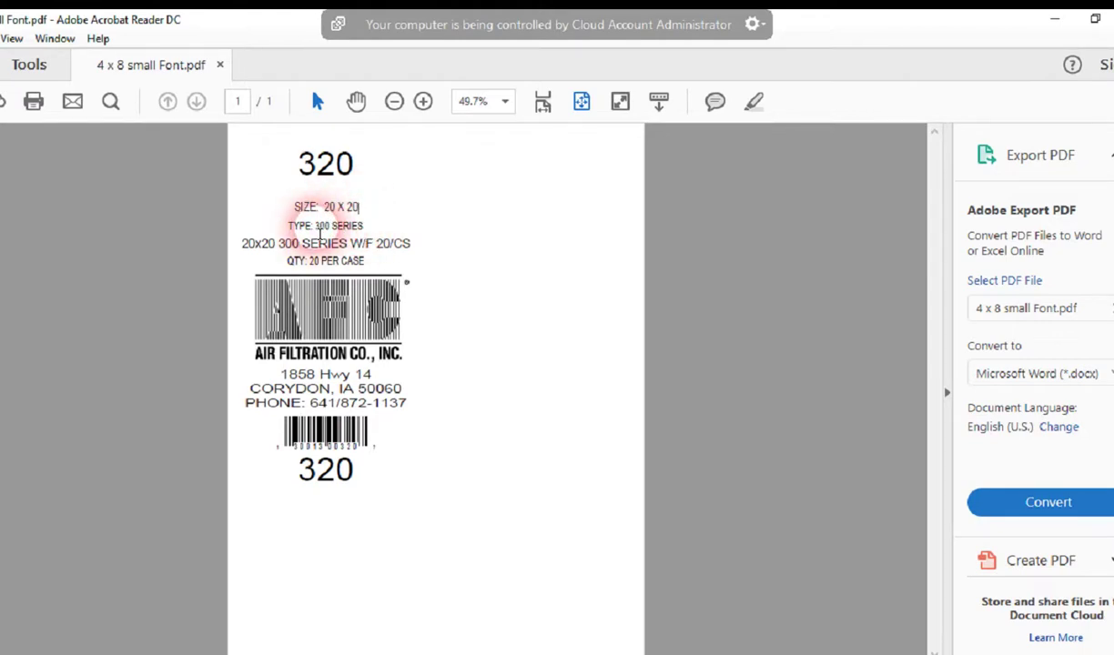
{"action": "left_click_drag", "start_coordinate": [419, 254], "coordinate": [405, 246]}
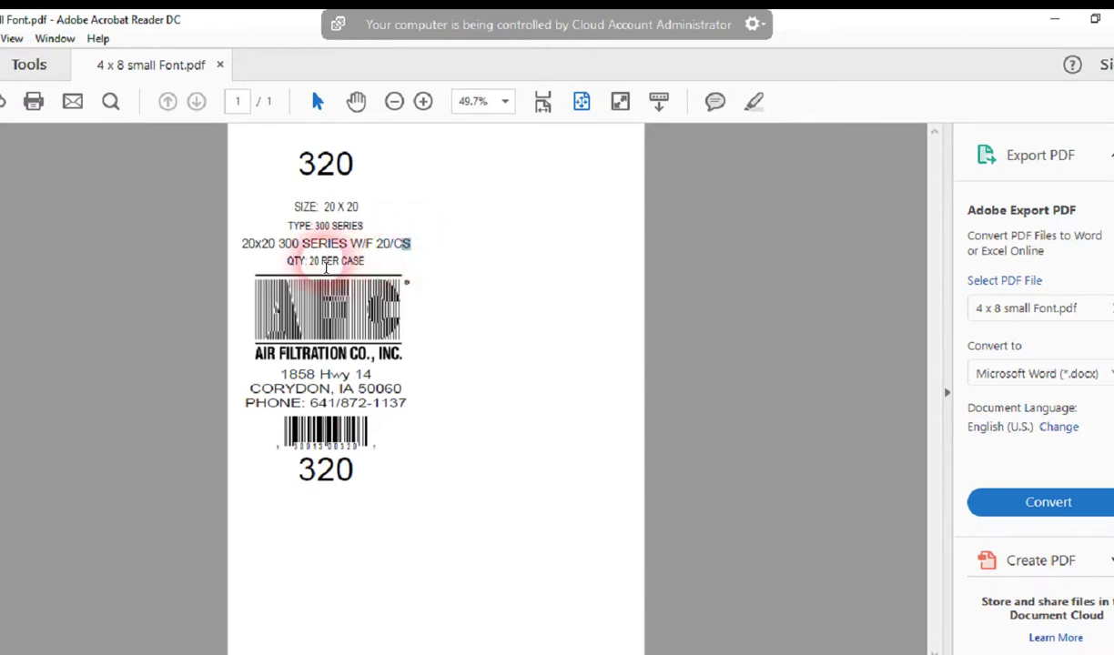
{"action": "left_click", "coordinate": [320, 265]}
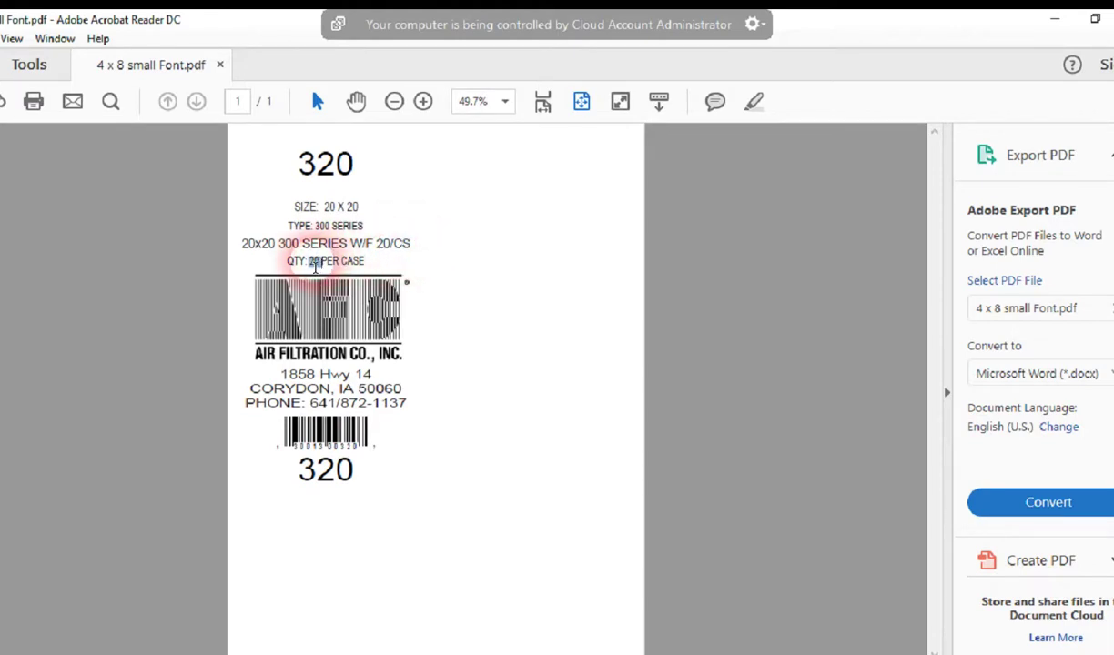
{"action": "double_click", "coordinate": [316, 262]}
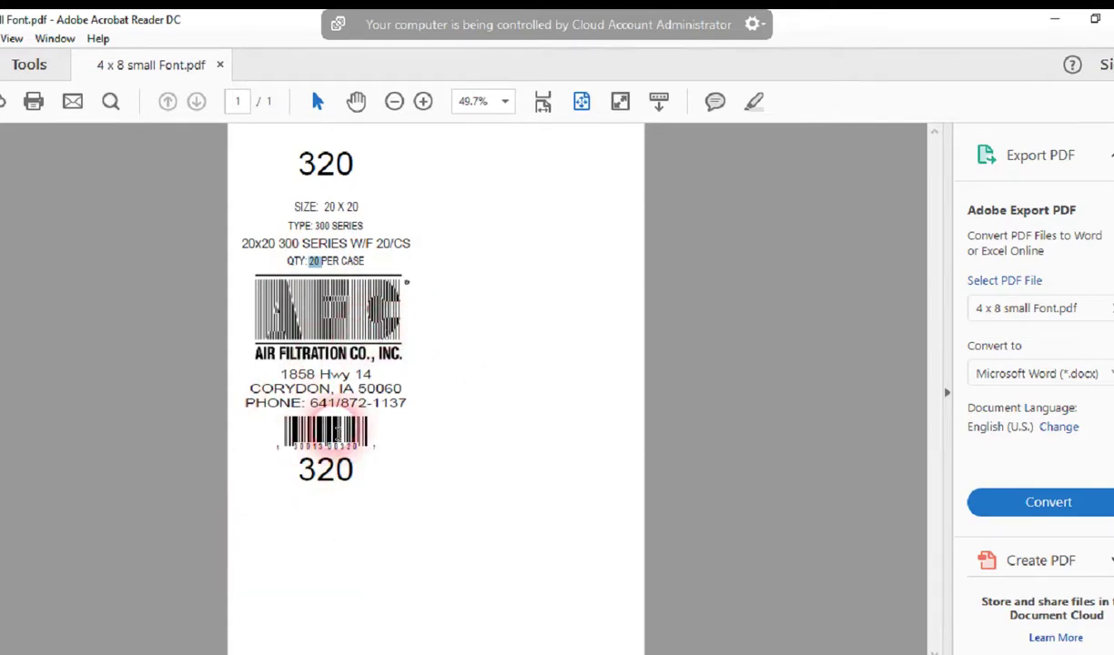
{"action": "left_click", "coordinate": [339, 434]}
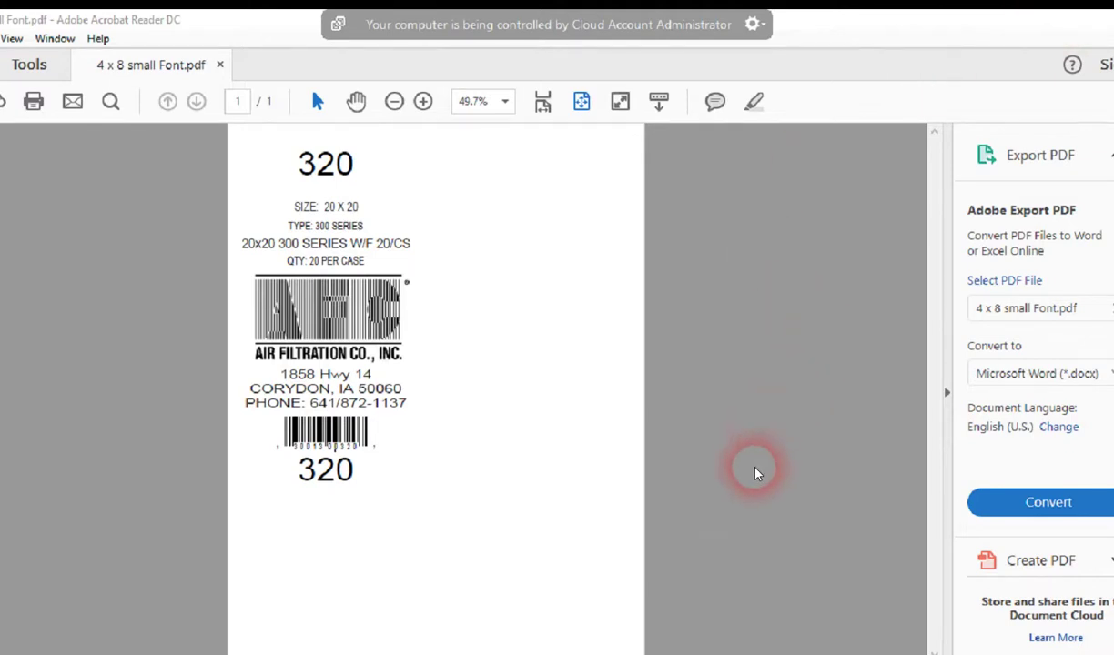
{"action": "left_click", "coordinate": [1052, 20]}
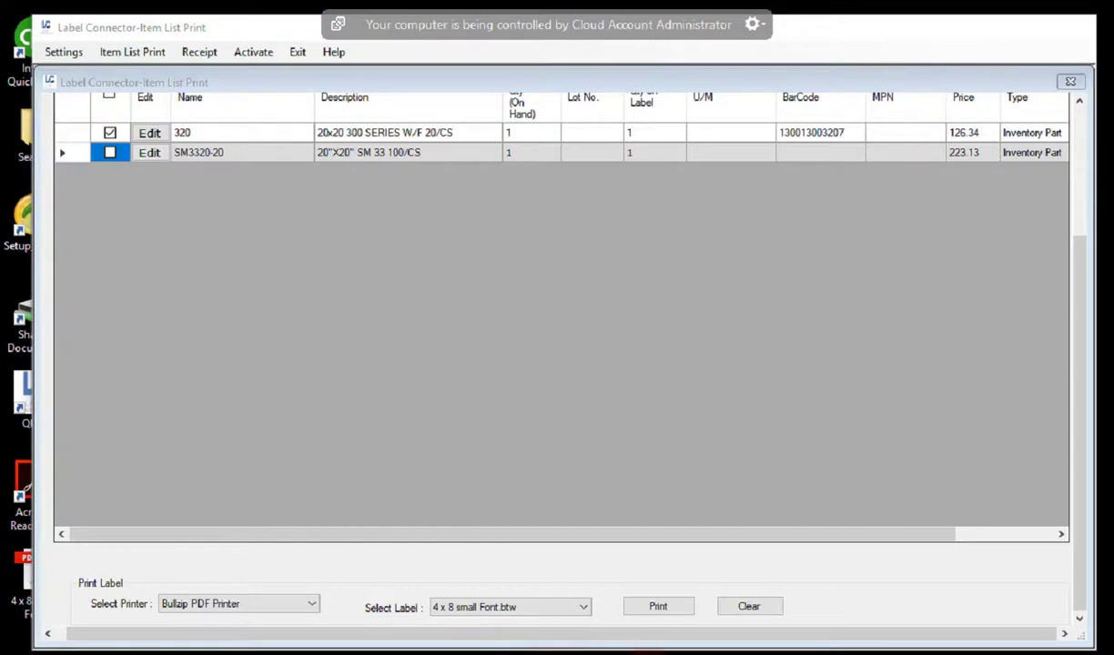
- Switch to BarTender and open the recently used 4 x 8 small Font document
{"action": "key", "text": "super+d"}
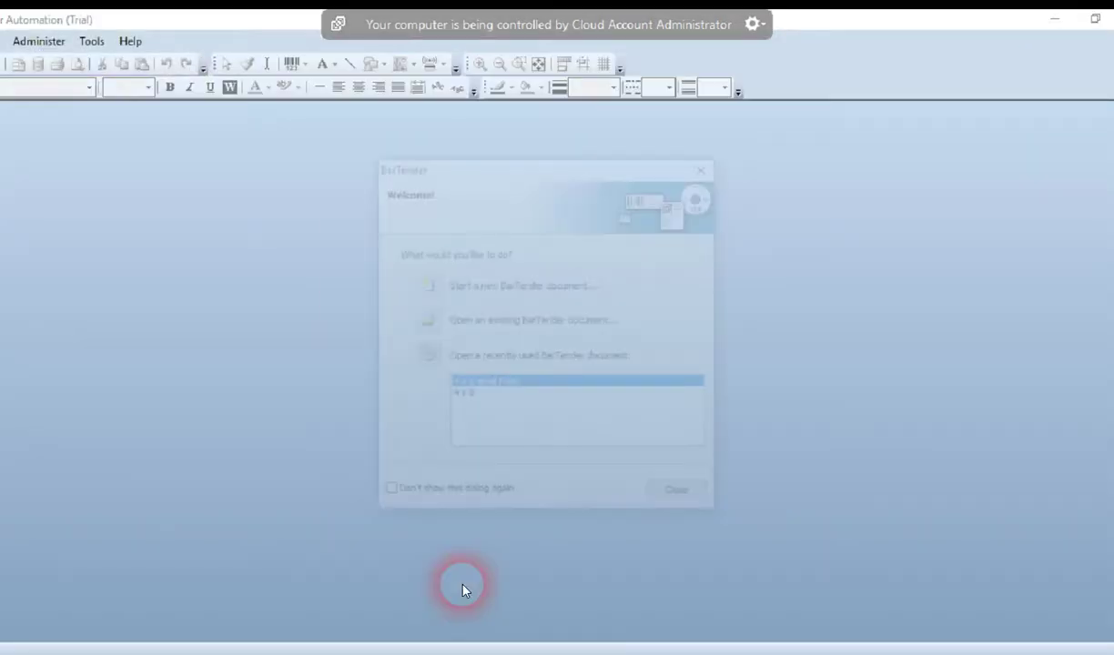
{"action": "double_click", "coordinate": [489, 385]}
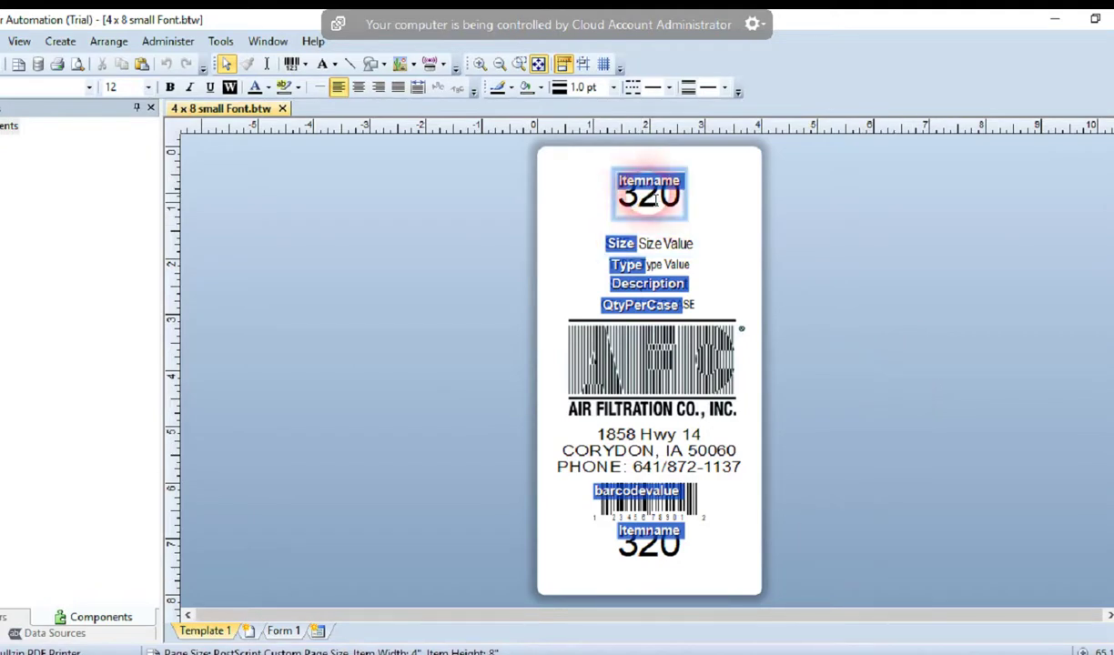
- Examine the data source properties of the upper Itemname text on the label, close them and return to Label Connector
{"action": "left_click", "coordinate": [672, 211]}
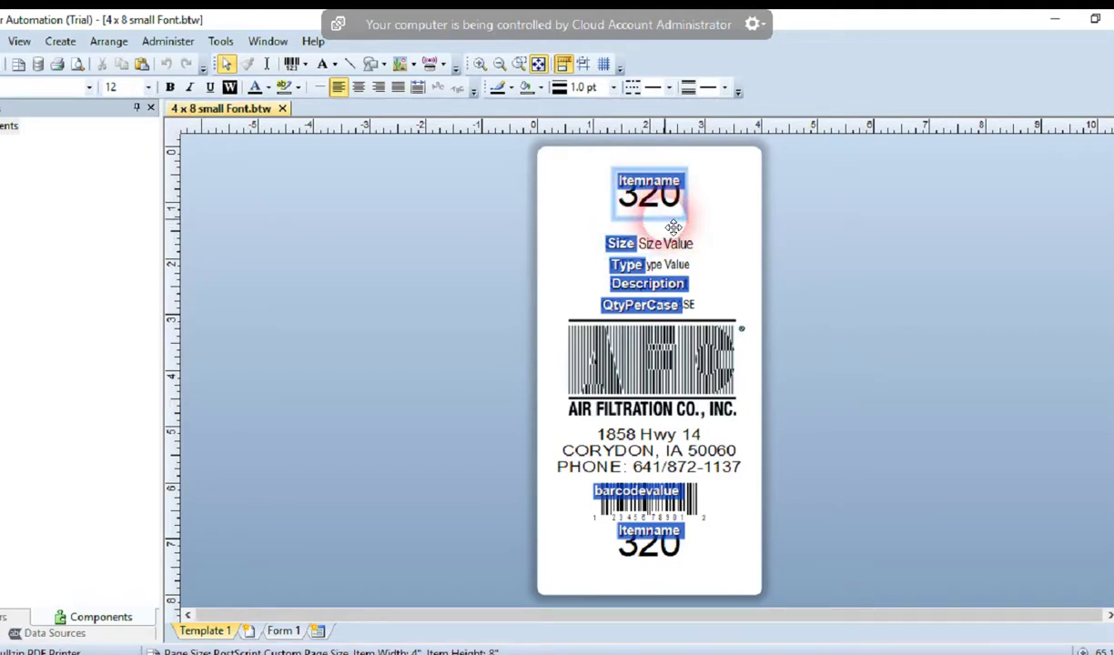
{"action": "double_click", "coordinate": [673, 226]}
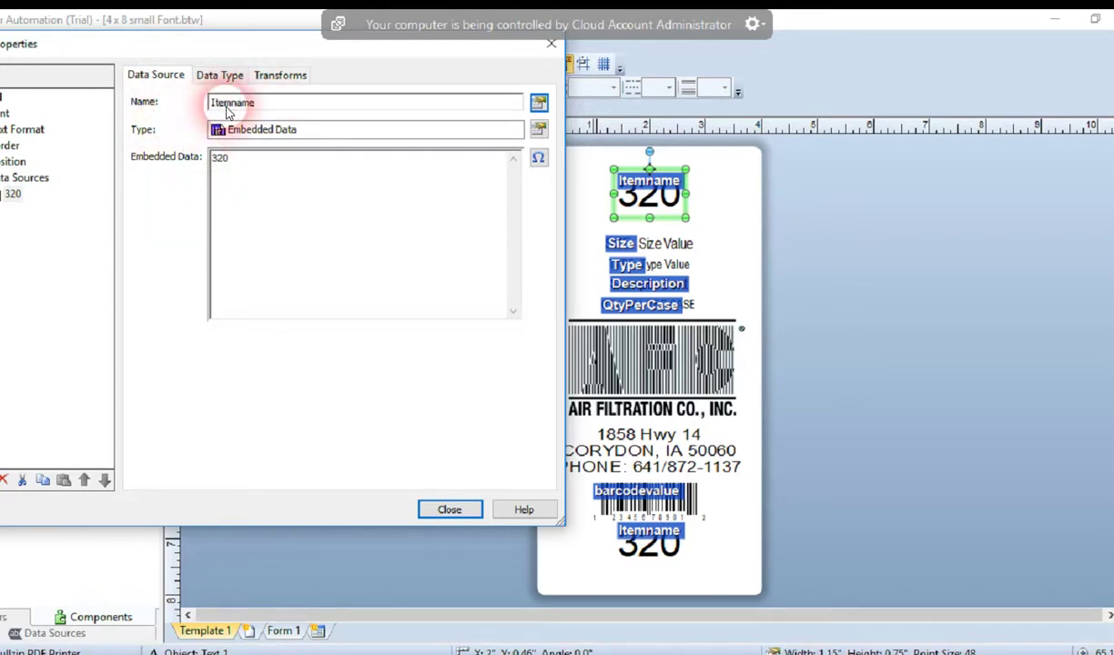
{"action": "left_click", "coordinate": [450, 511]}
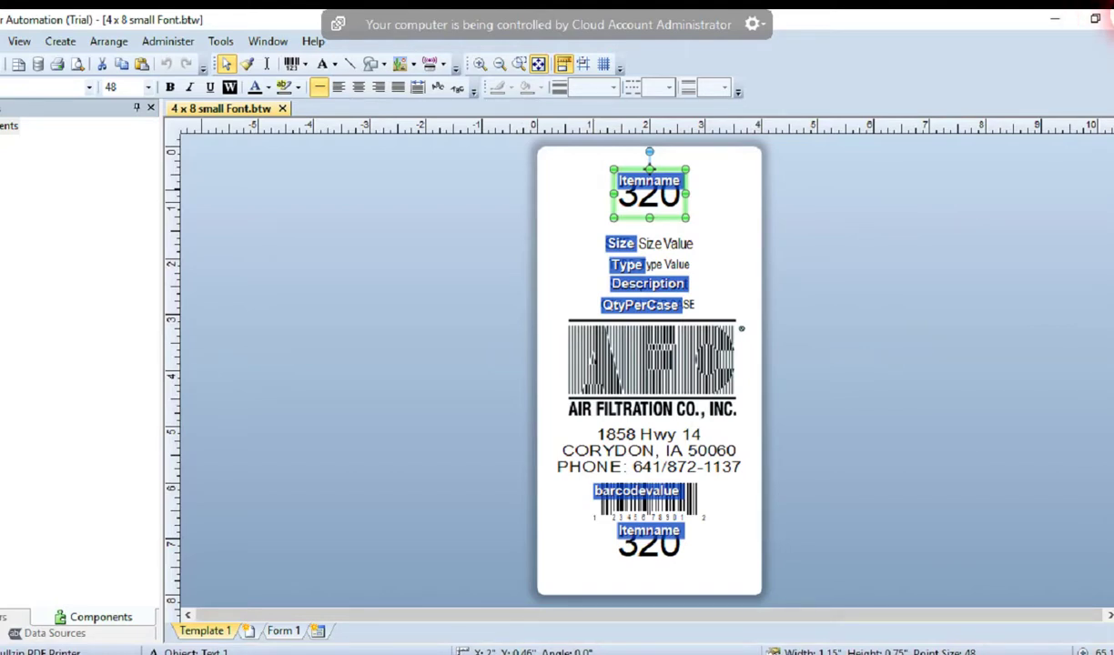
{"action": "left_click", "coordinate": [1113, 17]}
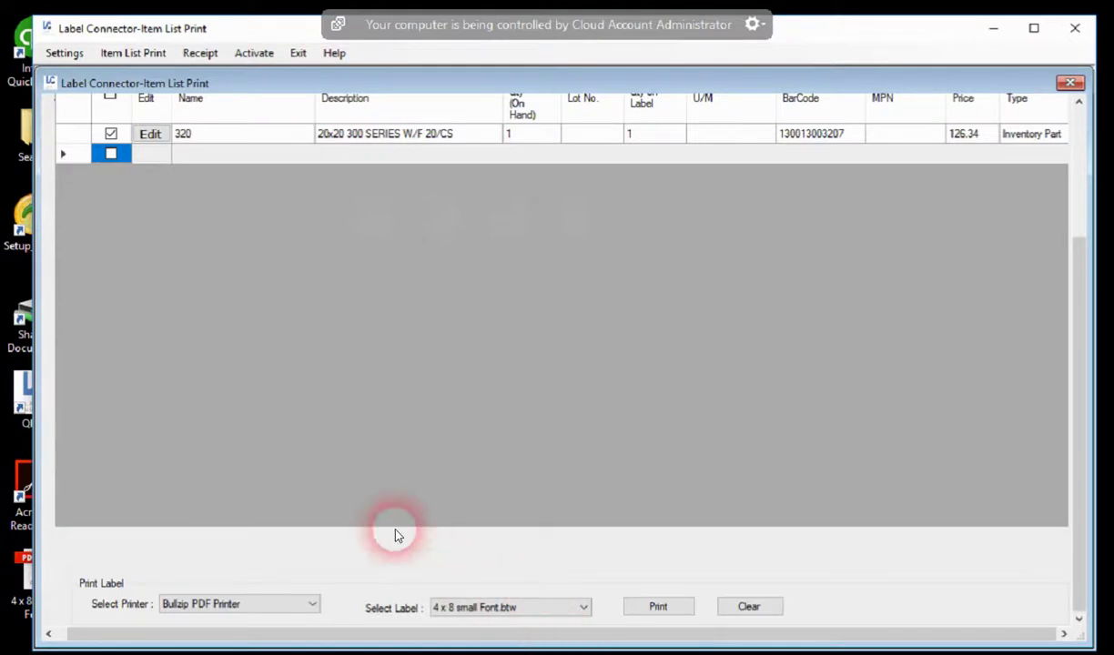
- Review the template label path and print options in Label Connector's general settings, and exit without saving
{"action": "left_click", "coordinate": [62, 52]}
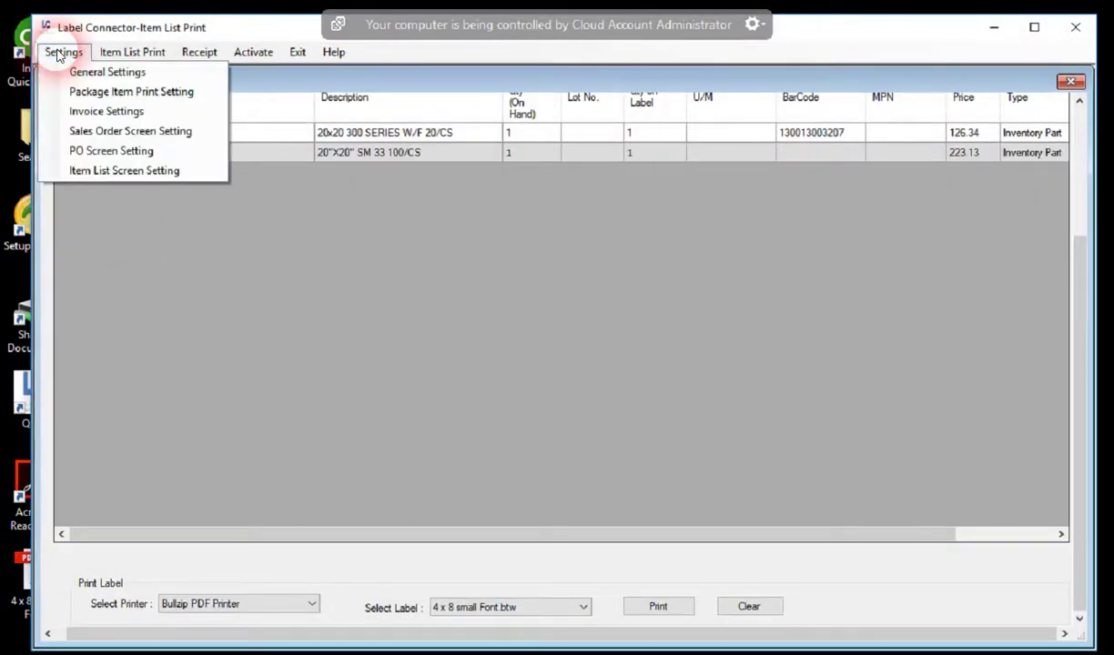
{"action": "left_click", "coordinate": [73, 74]}
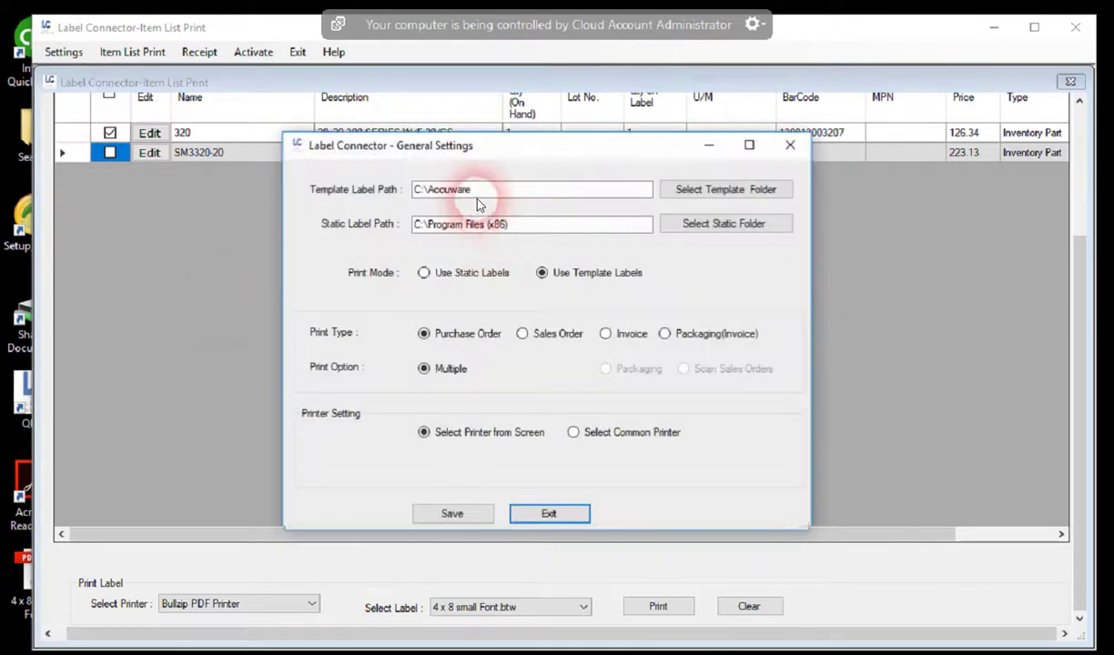
{"action": "left_click", "coordinate": [489, 195]}
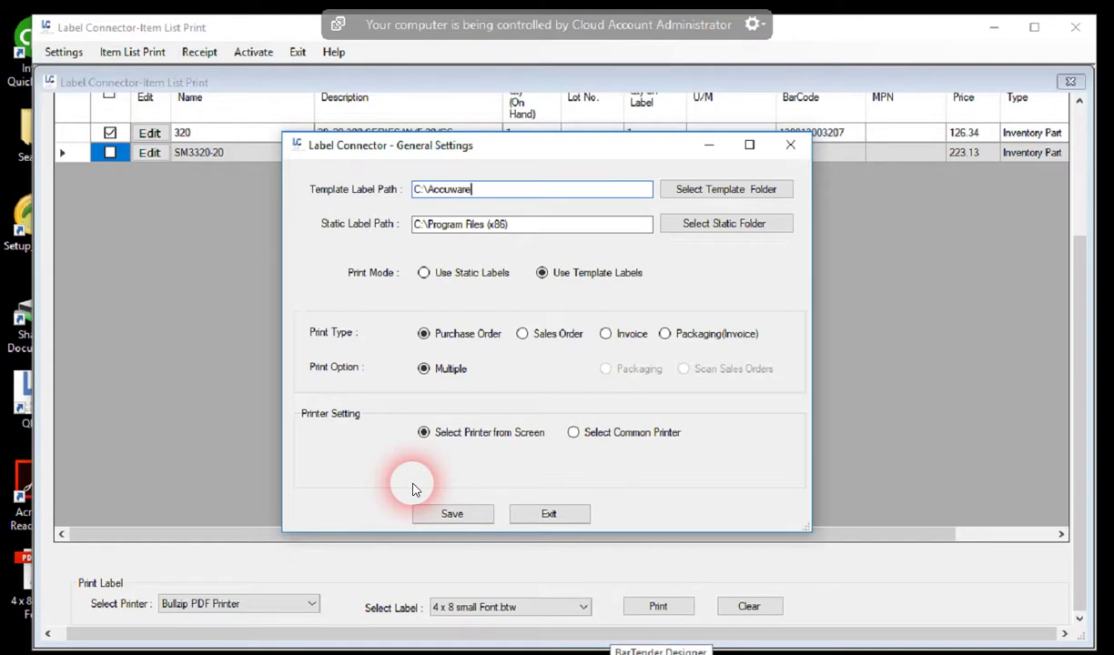
{"action": "left_click", "coordinate": [547, 515]}
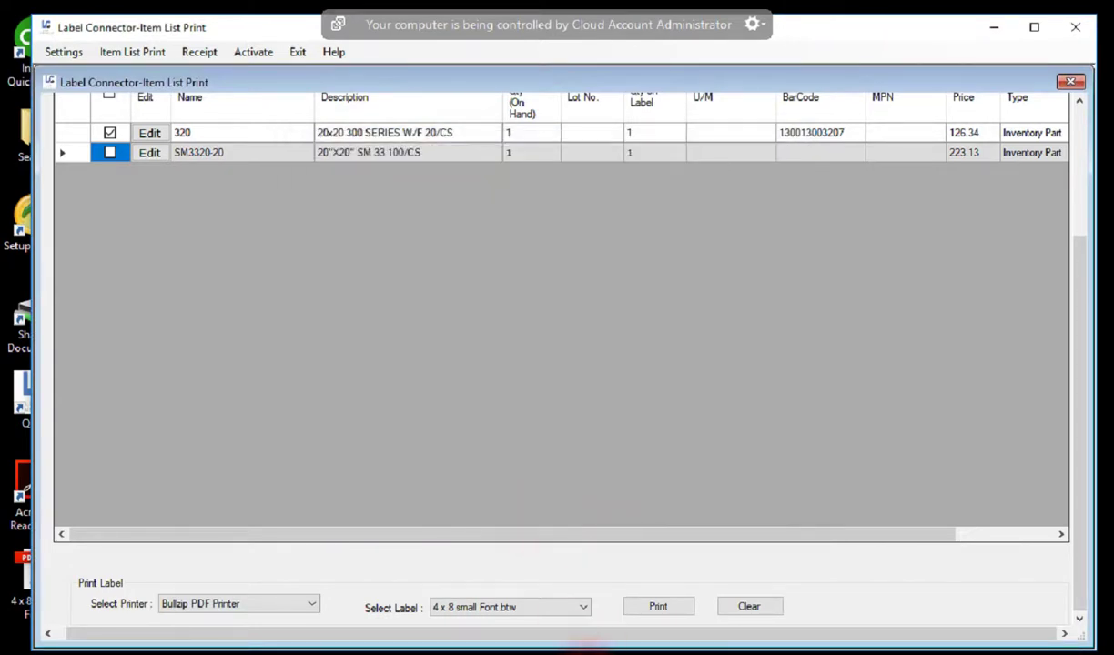
{"action": "left_click", "coordinate": [574, 651]}
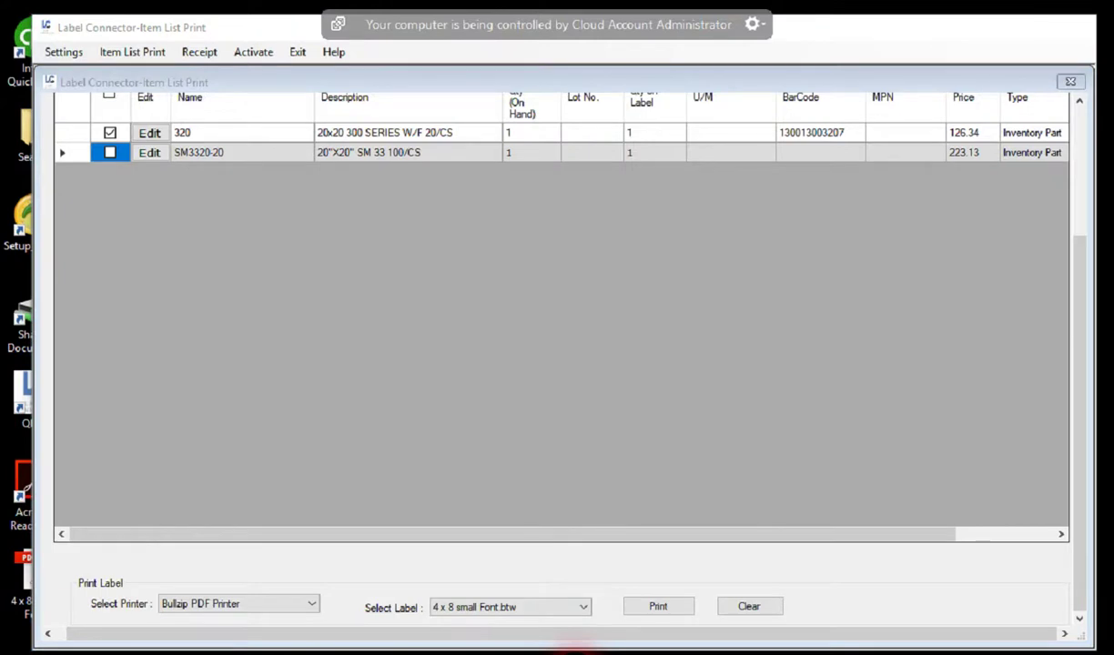
{"action": "left_click", "coordinate": [574, 652]}
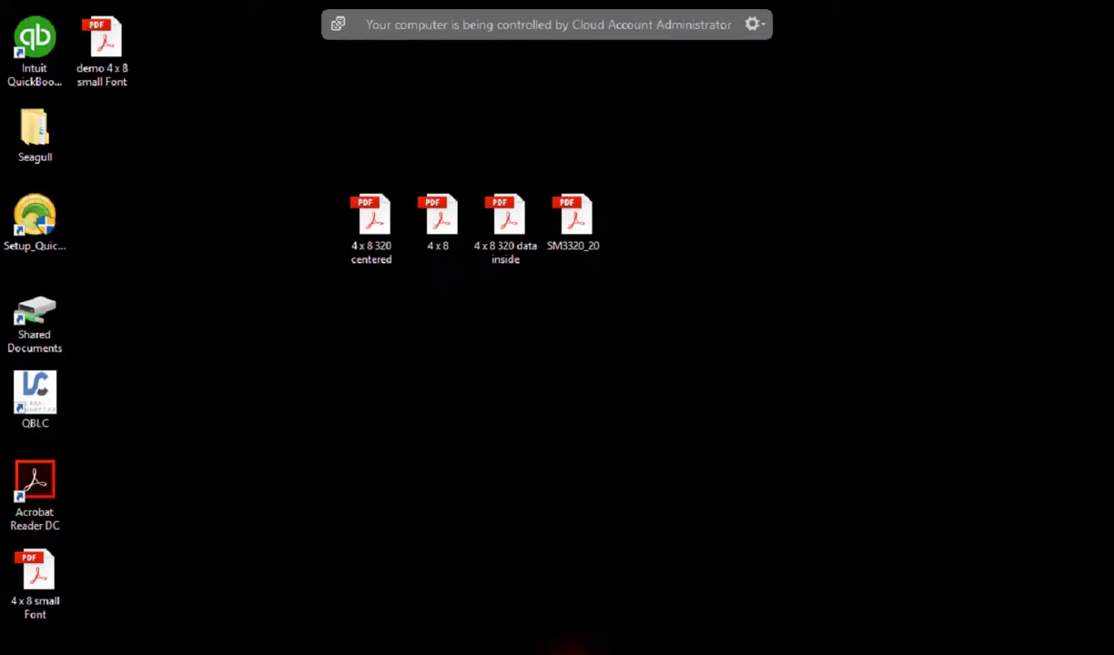
{"action": "left_click", "coordinate": [574, 652]}
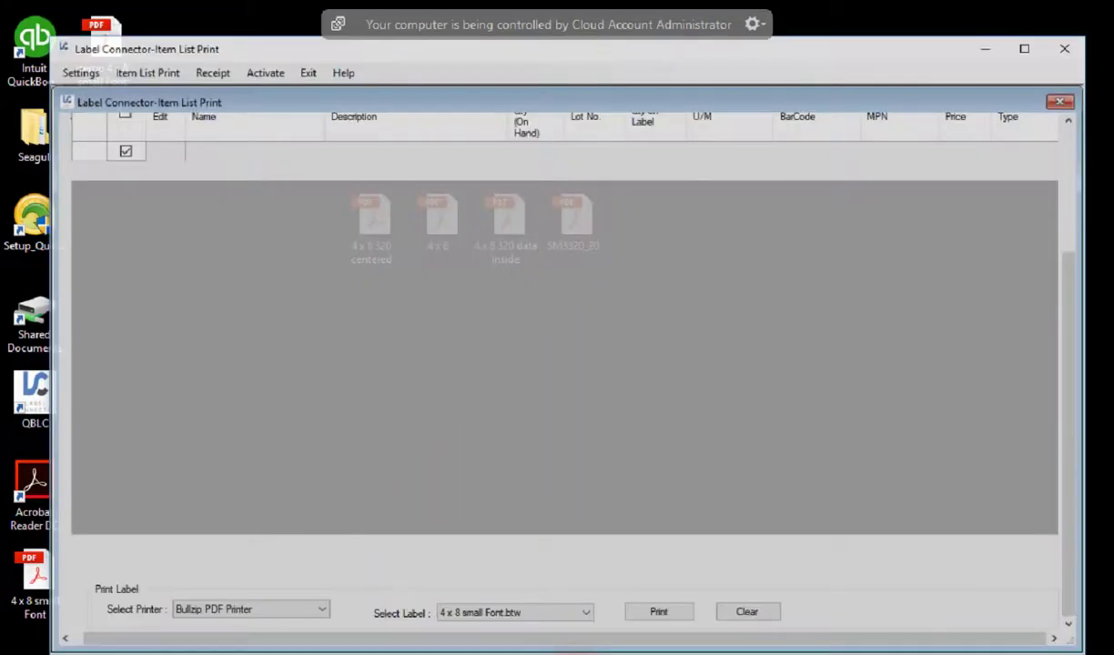